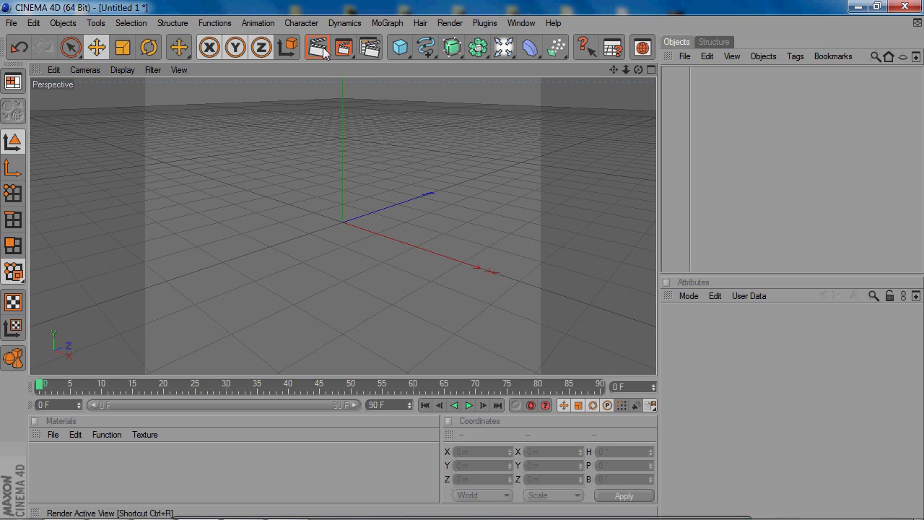
Render the empty viewport, then add a Cube and render it in the viewport.
click(321, 44)
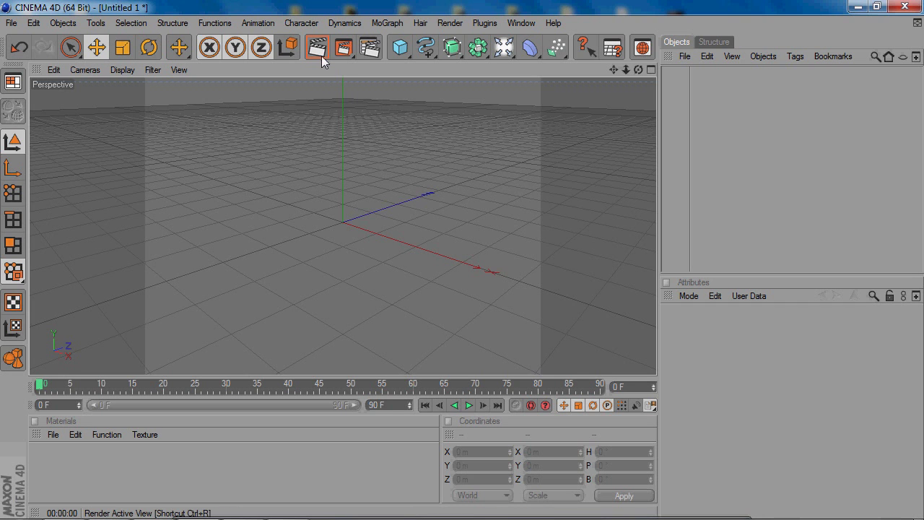
click(321, 55)
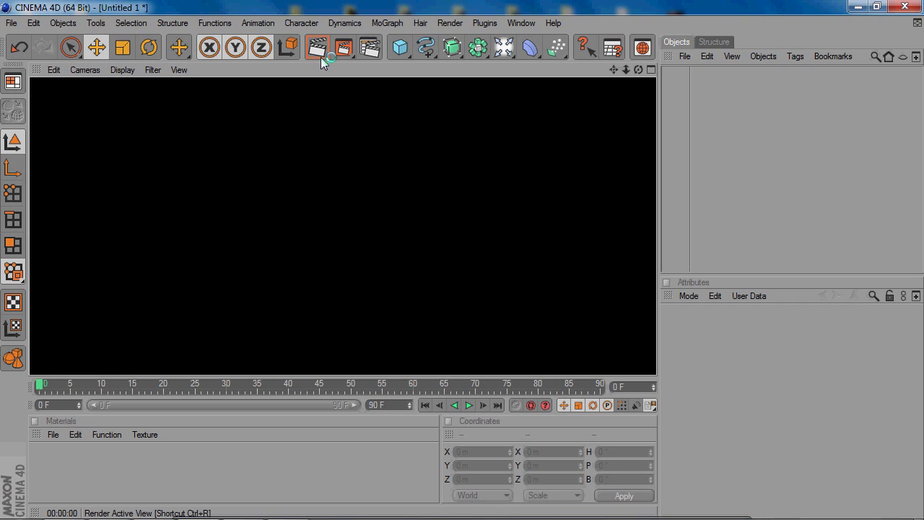
click(362, 151)
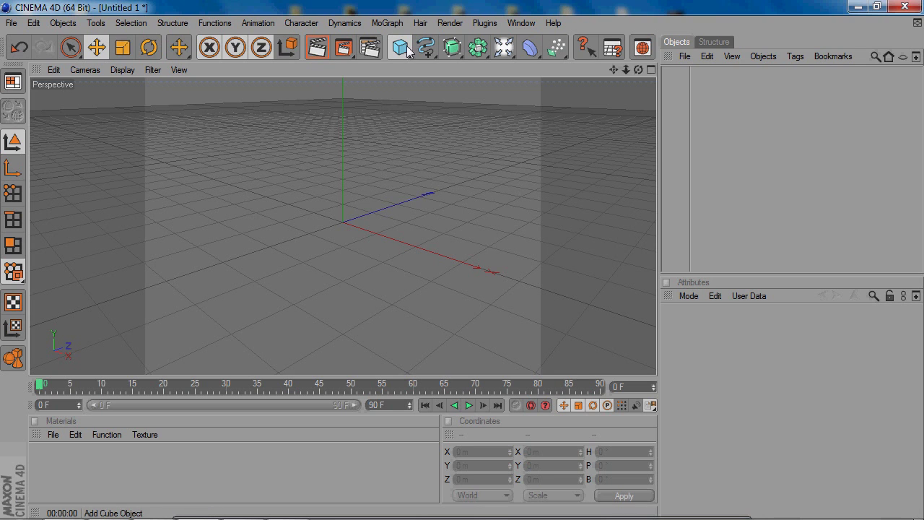
drag(400, 47, 455, 63)
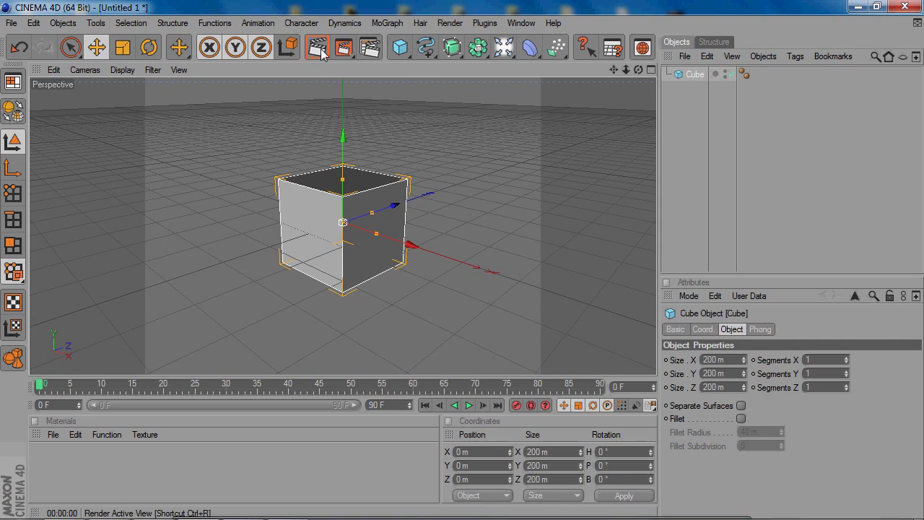
click(317, 48)
click(457, 147)
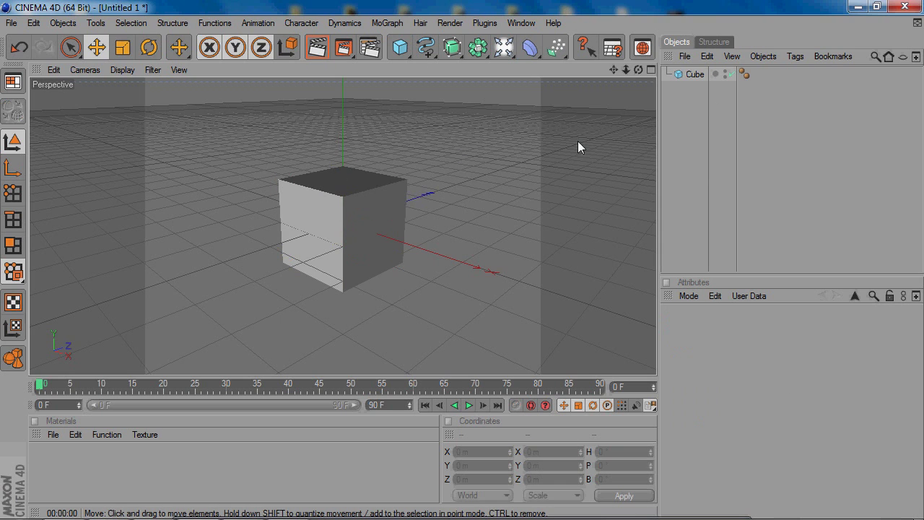
Delete the cube, render the empty scene in the Picture Viewer, and close the viewer.
click(684, 75)
key(Delete)
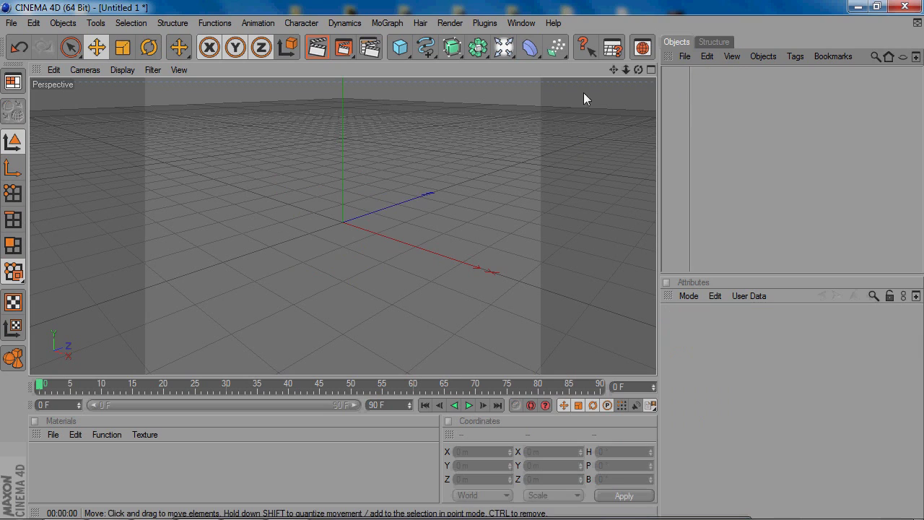
click(343, 50)
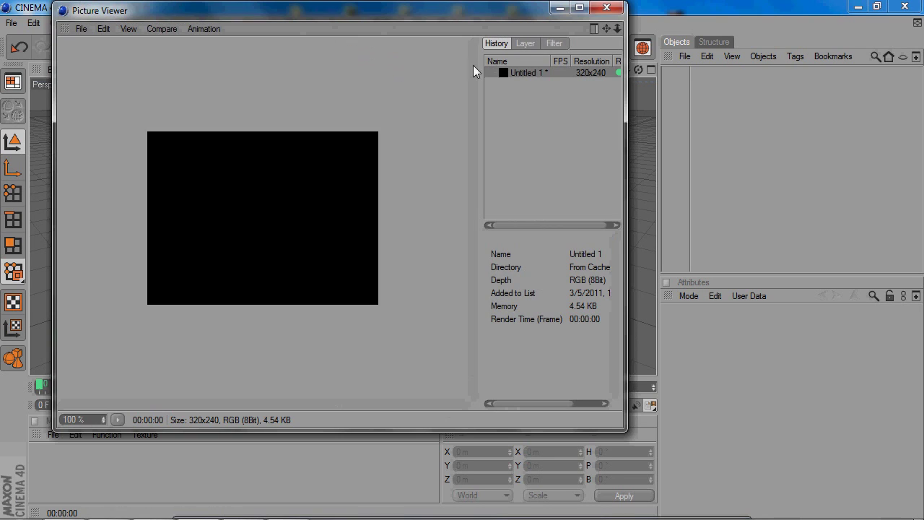
click(608, 10)
On the Output page, set the render resolution to 1280 x 720 pixels.
click(367, 45)
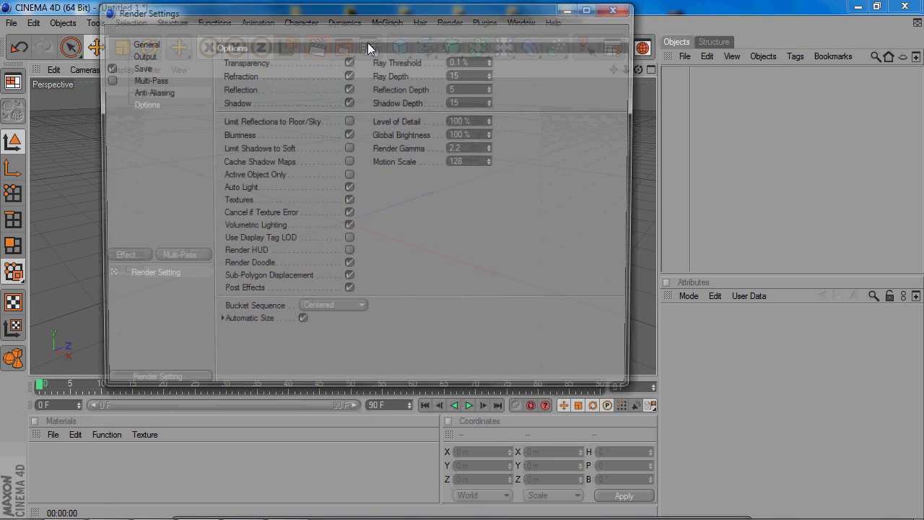
click(142, 43)
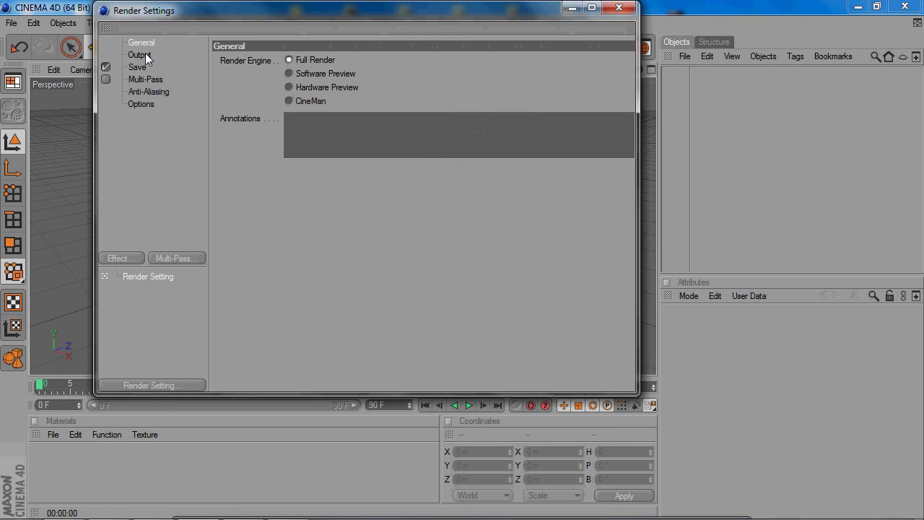
click(147, 56)
click(150, 44)
click(146, 56)
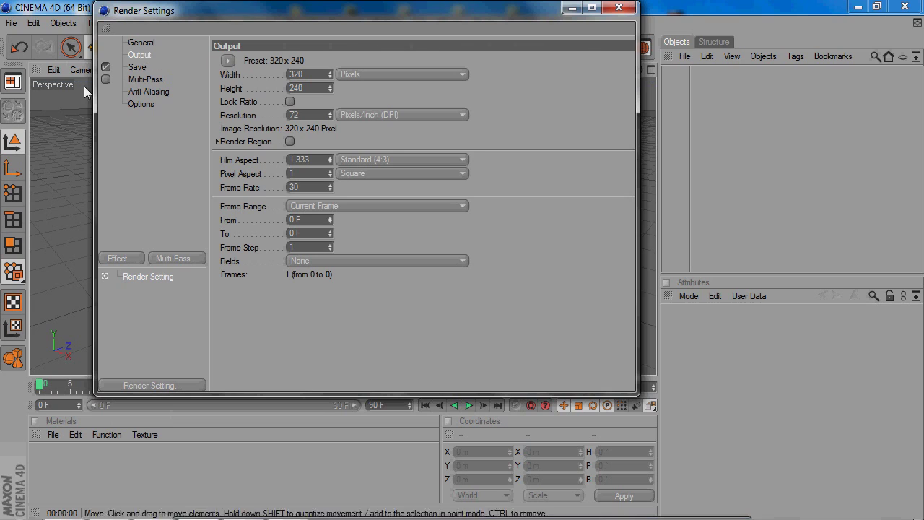
double_click(296, 75)
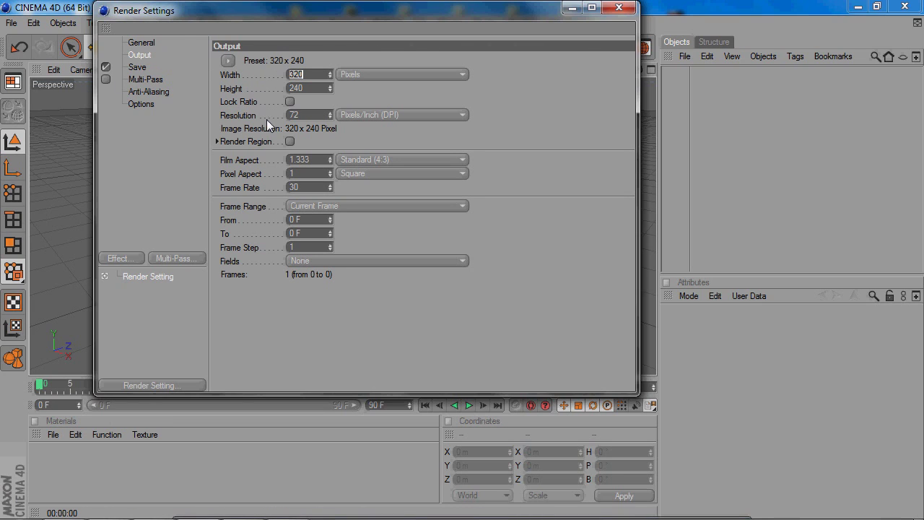
text(1280)
click(299, 88)
double_click(299, 88)
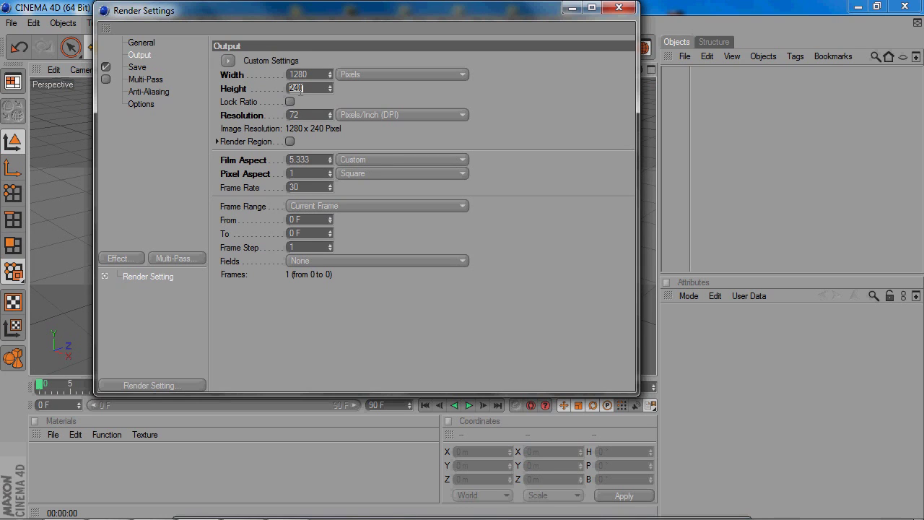
text(720)
key(Return)
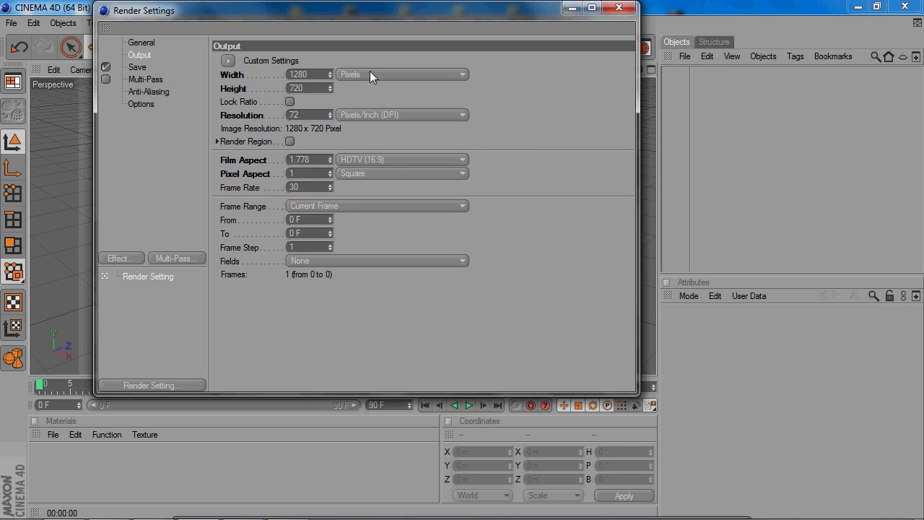
Keep Pixels and Pixels/Inch units, set Film Aspect to HDTV (16:9), and choose All Frames.
click(369, 74)
click(519, 96)
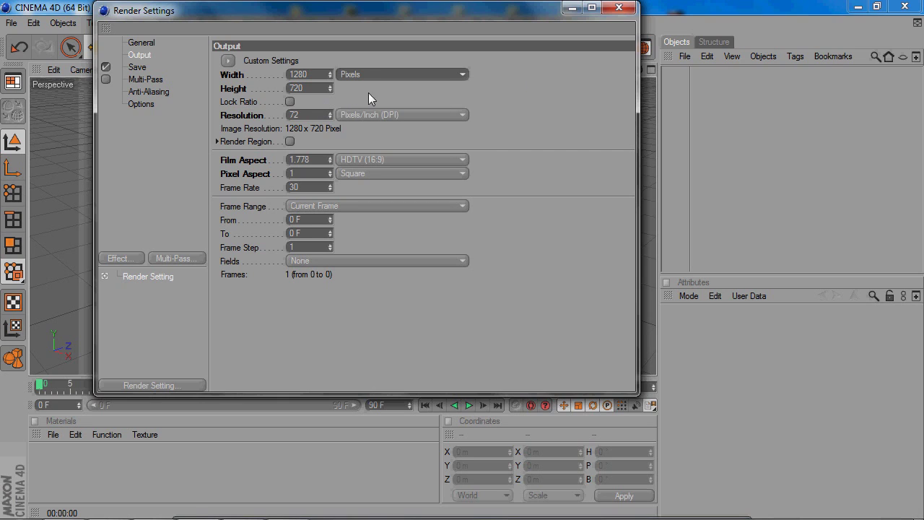
click(377, 114)
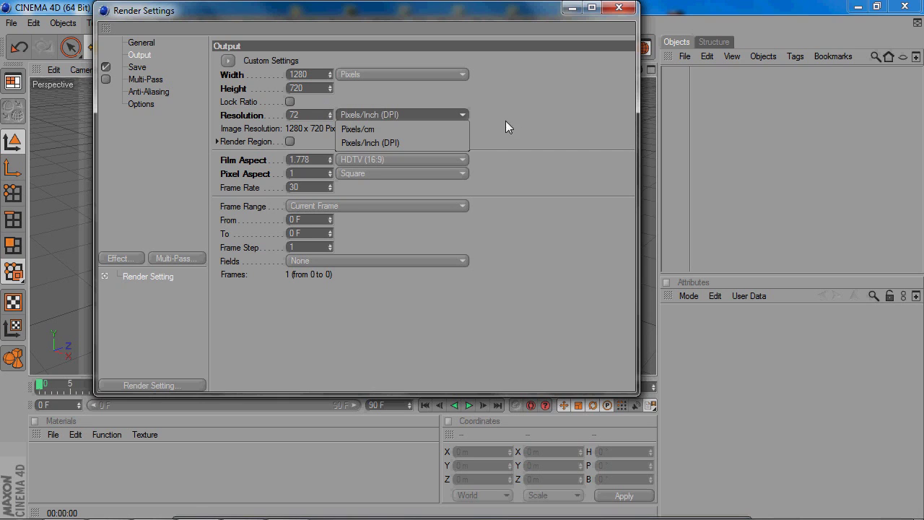
click(385, 144)
click(344, 164)
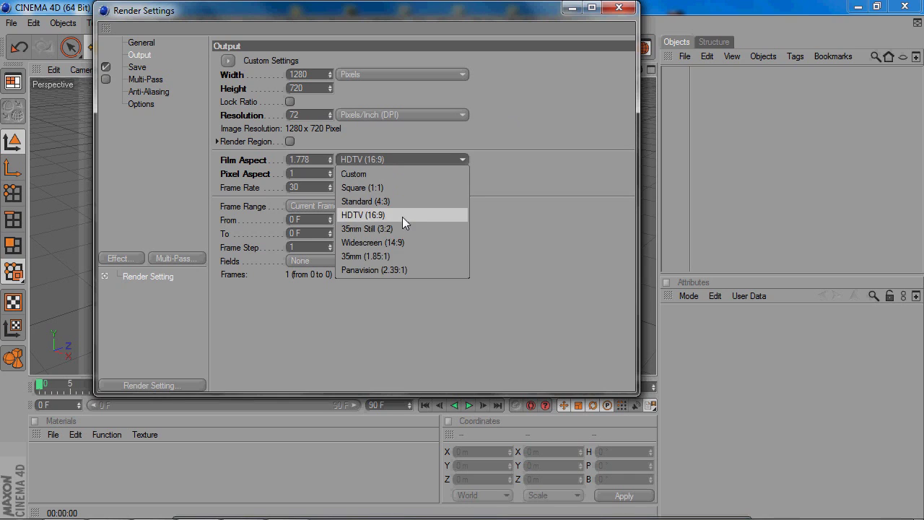
click(423, 210)
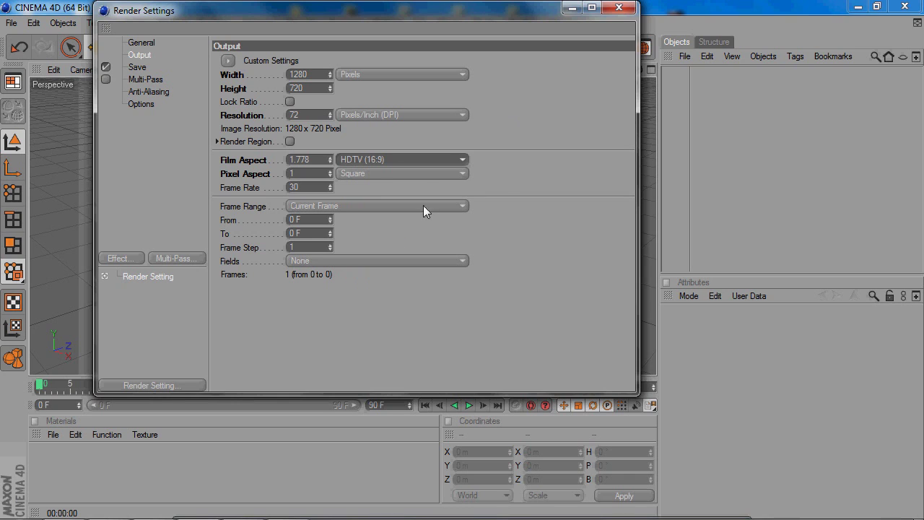
click(332, 205)
click(331, 249)
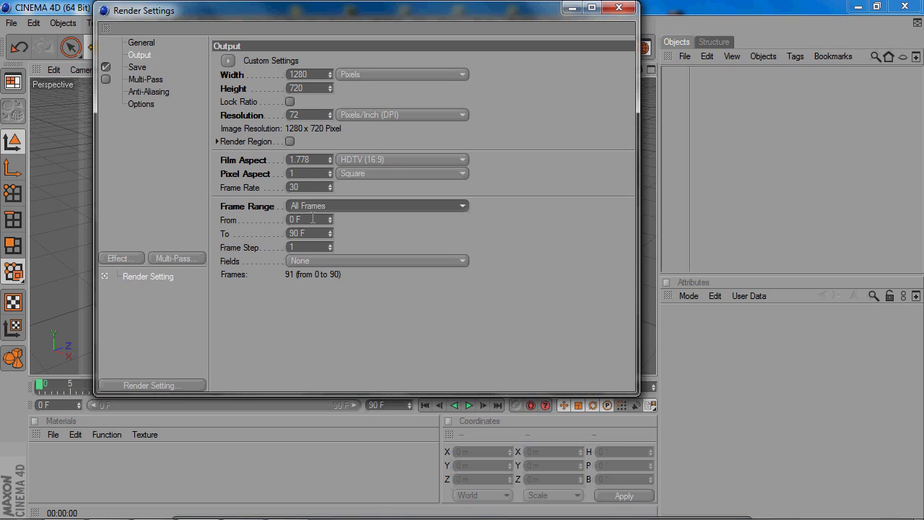
On the Save page, browse to the Desktop for an output file, then cancel.
click(134, 68)
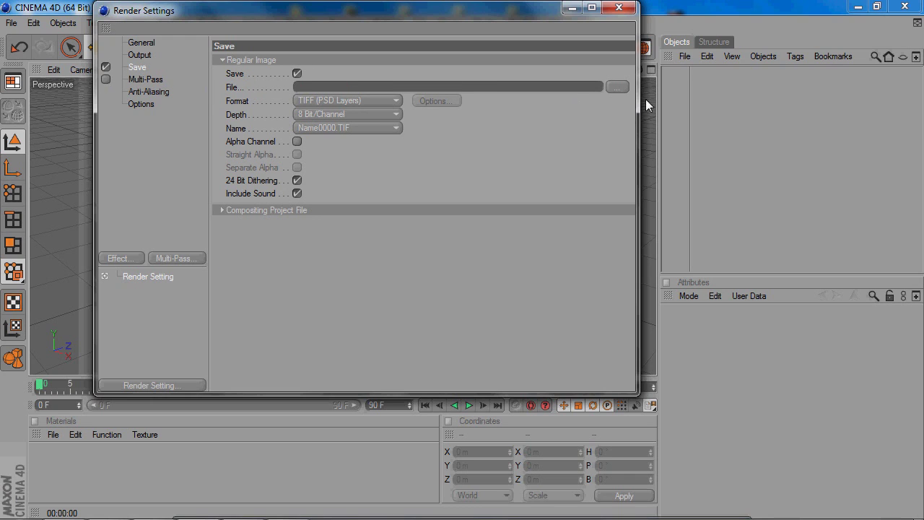
click(618, 87)
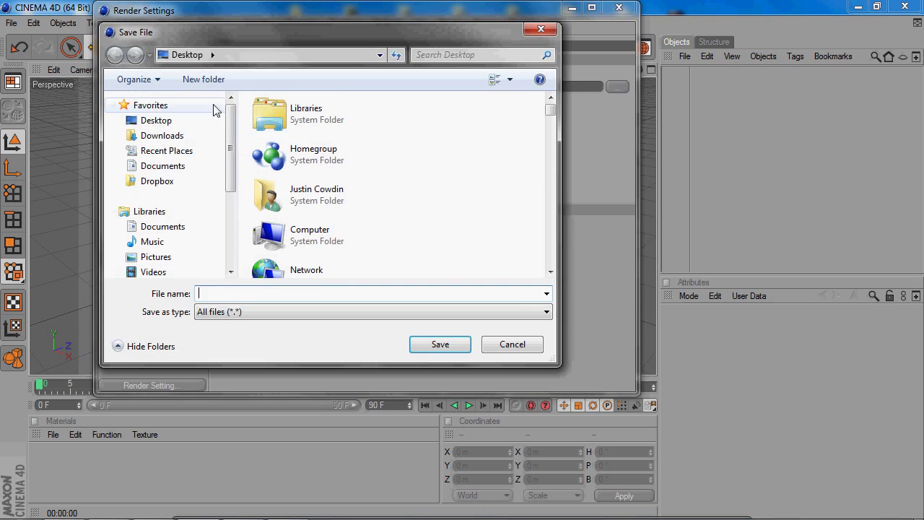
click(157, 122)
click(237, 293)
text(fdgsdgsdgs)
click(522, 345)
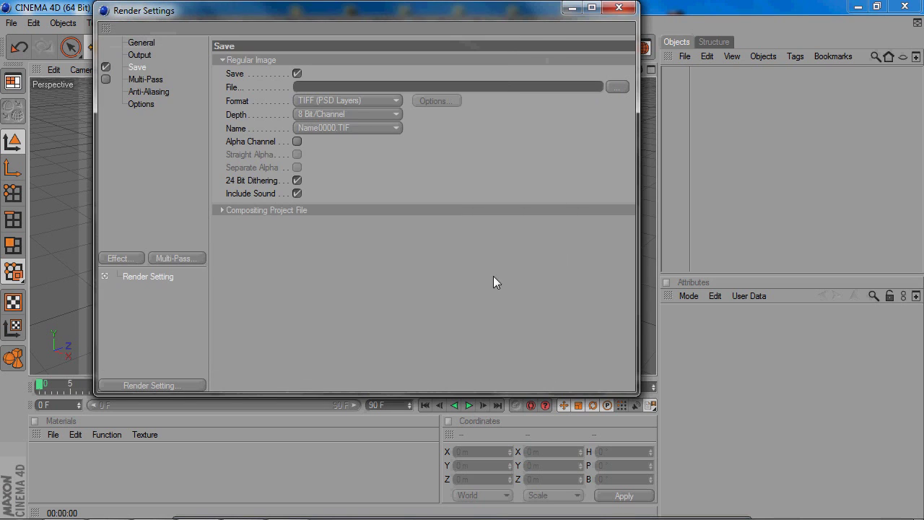
Change the output format from TIFF (PSD Layers) to AVI Movie.
click(384, 99)
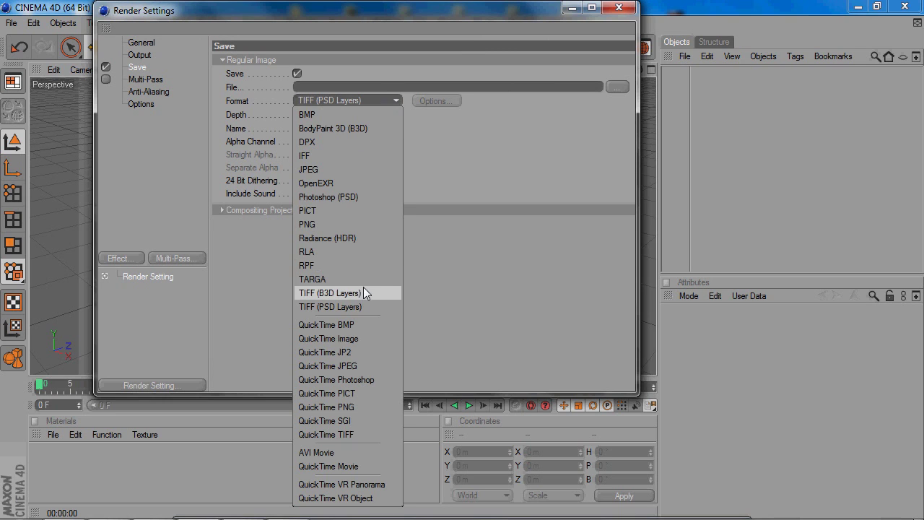
click(358, 453)
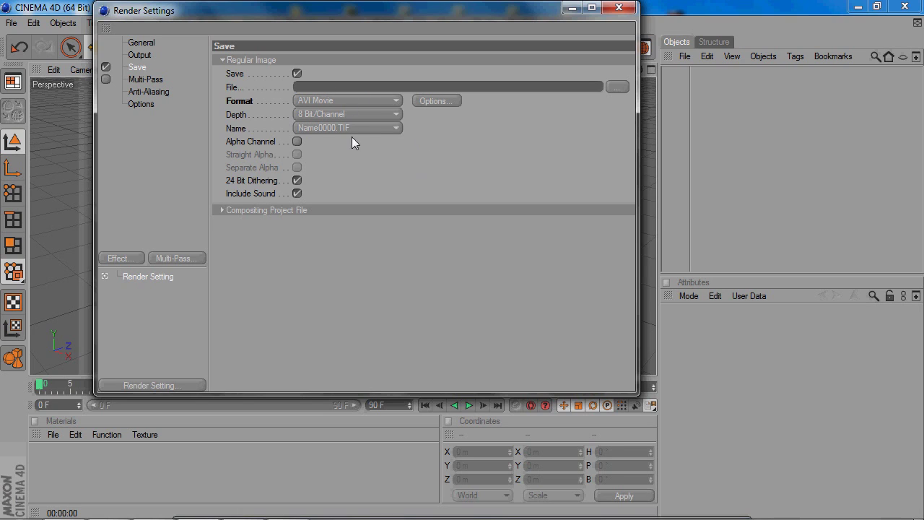
click(141, 104)
Lower Ray Depth to 6, Reflection Depth to 2 and Shadow Depth to 6 in Options.
click(147, 82)
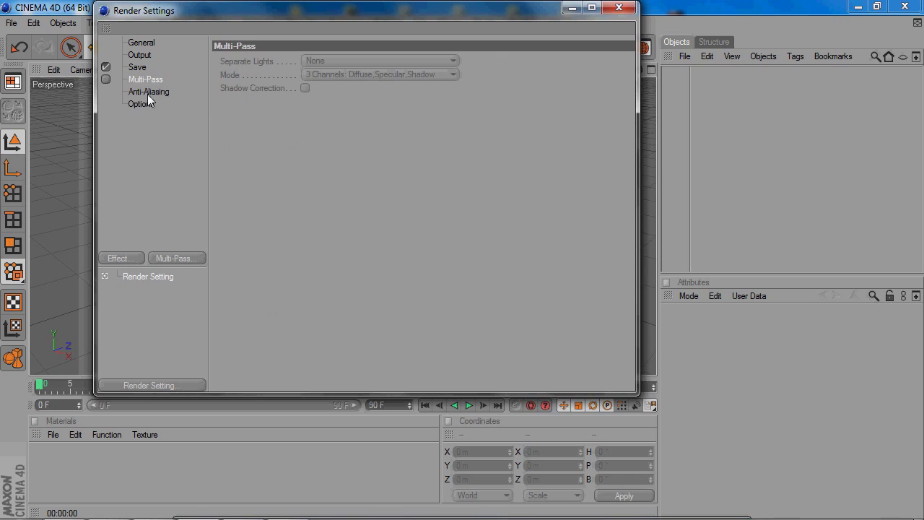
click(150, 92)
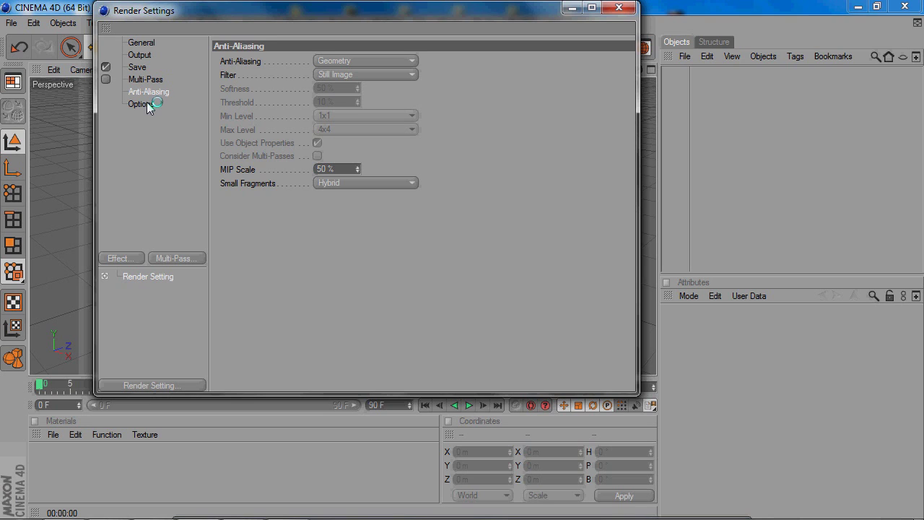
click(142, 104)
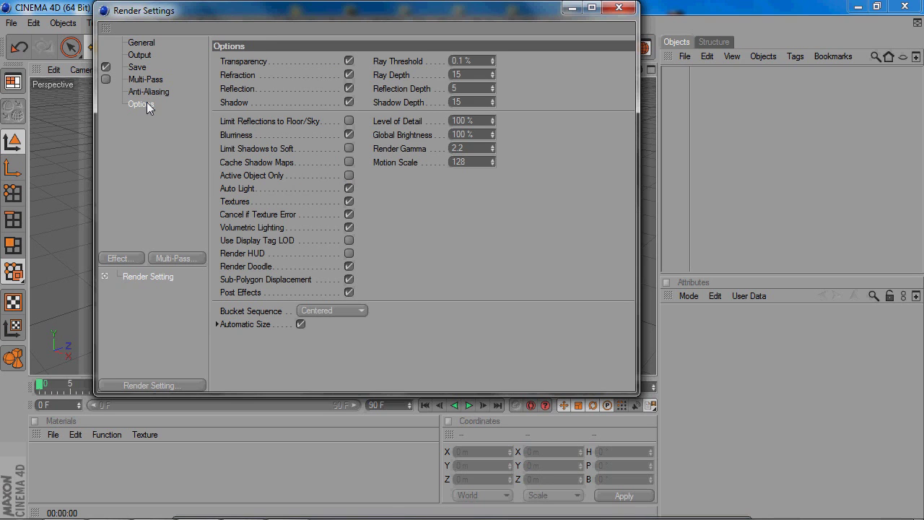
double_click(473, 74)
text(6)
double_click(466, 88)
text(2)
double_click(464, 97)
text(6)
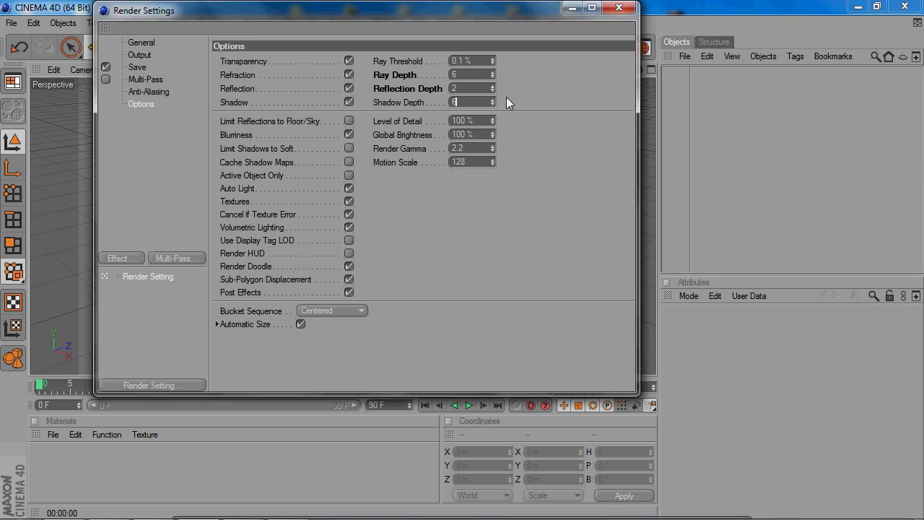
key(Return)
click(148, 43)
Start saving the current render settings as a new preset, then cancel.
click(137, 91)
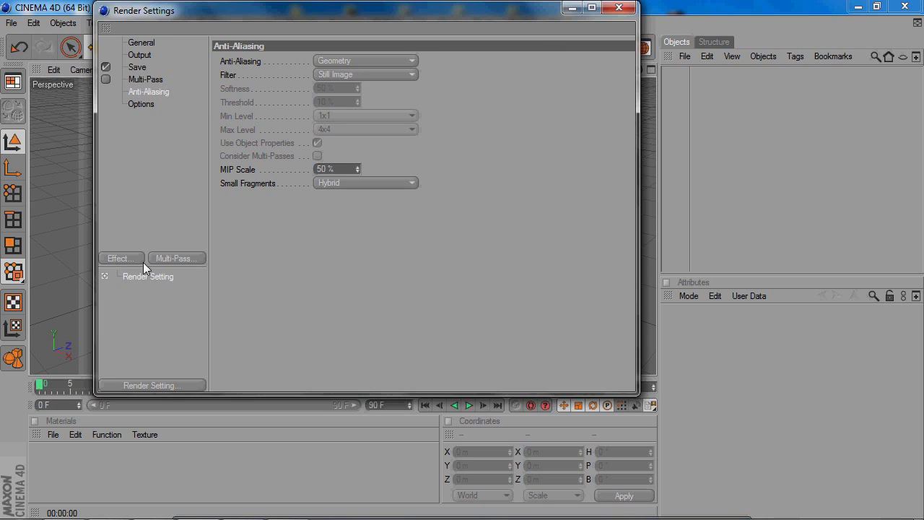
click(161, 387)
mouse_move(286, 498)
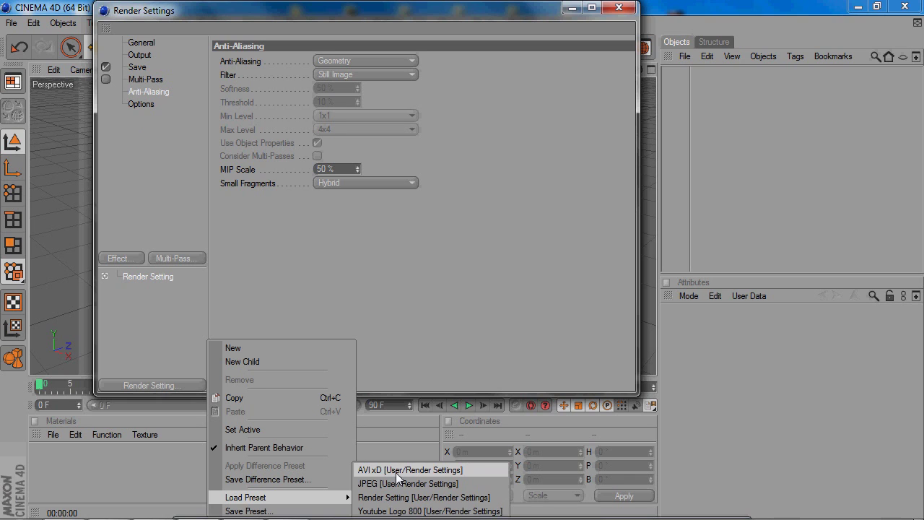
click(287, 510)
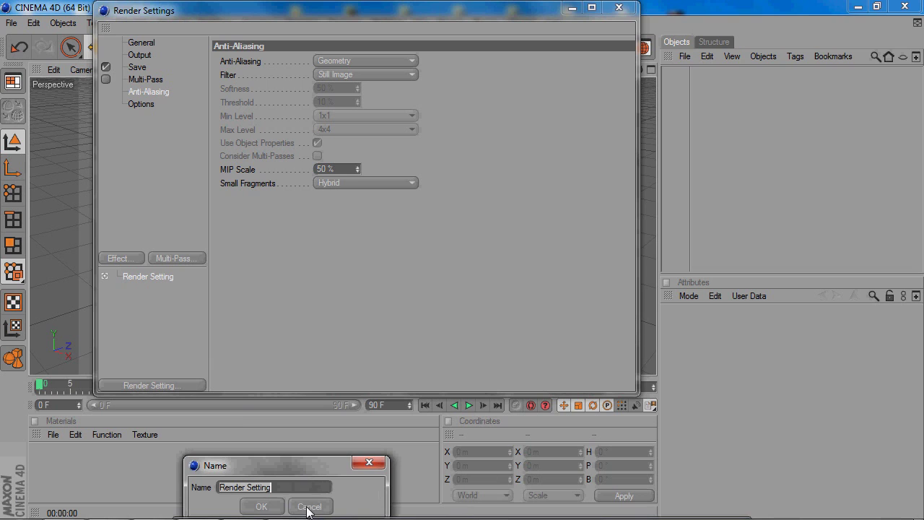
click(308, 506)
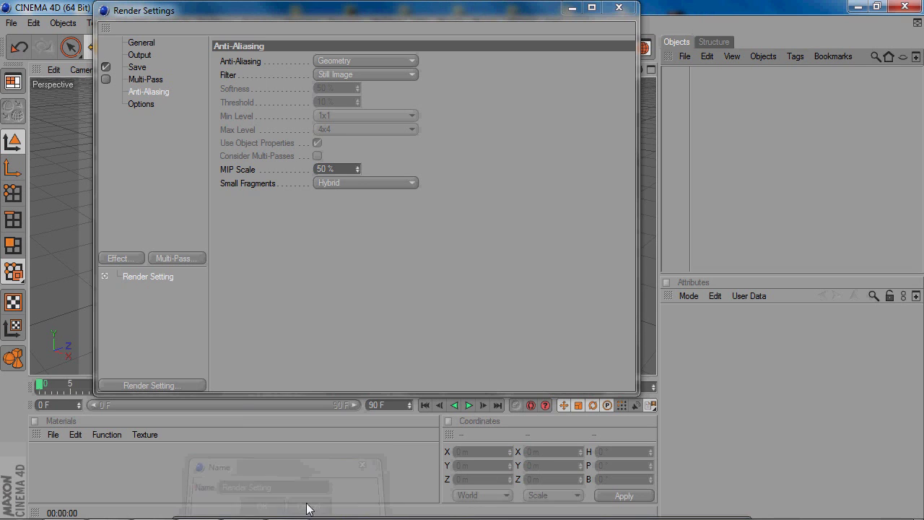
Load the AVI xD preset and delete the old Render Setting entry.
click(179, 382)
mouse_move(289, 497)
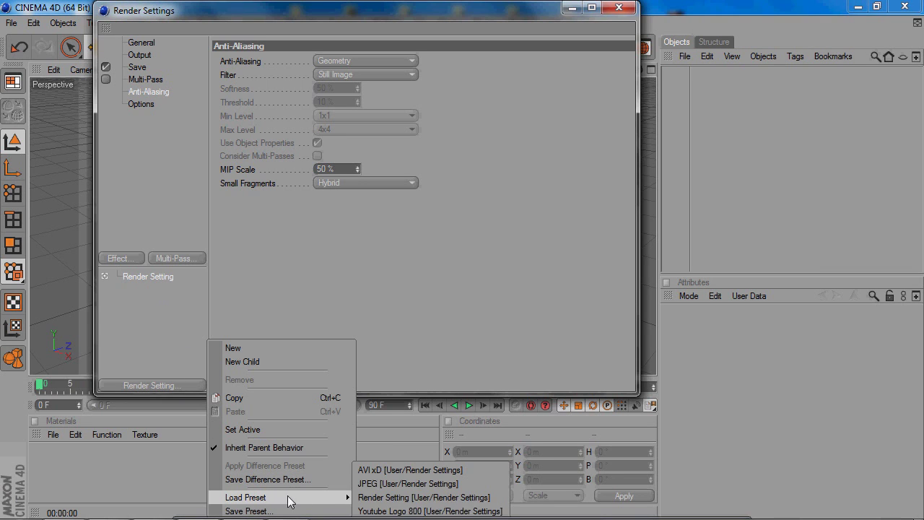
click(396, 470)
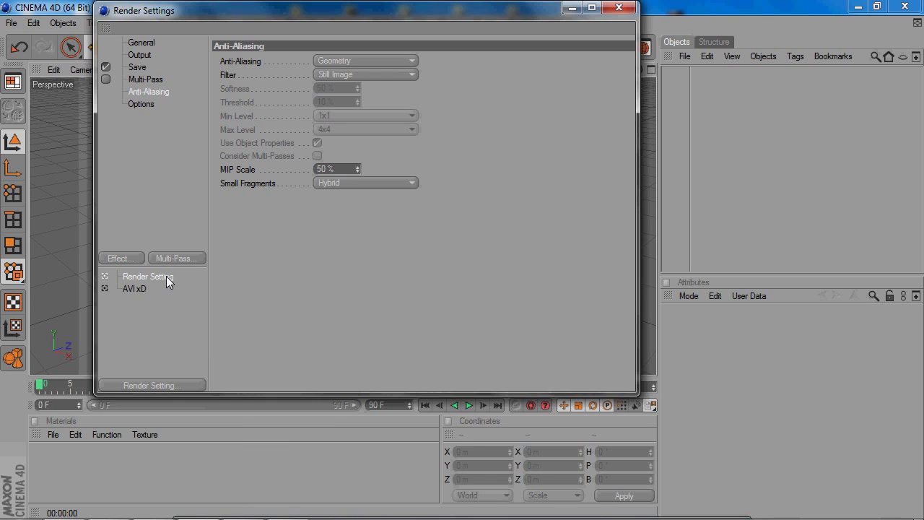
key(Delete)
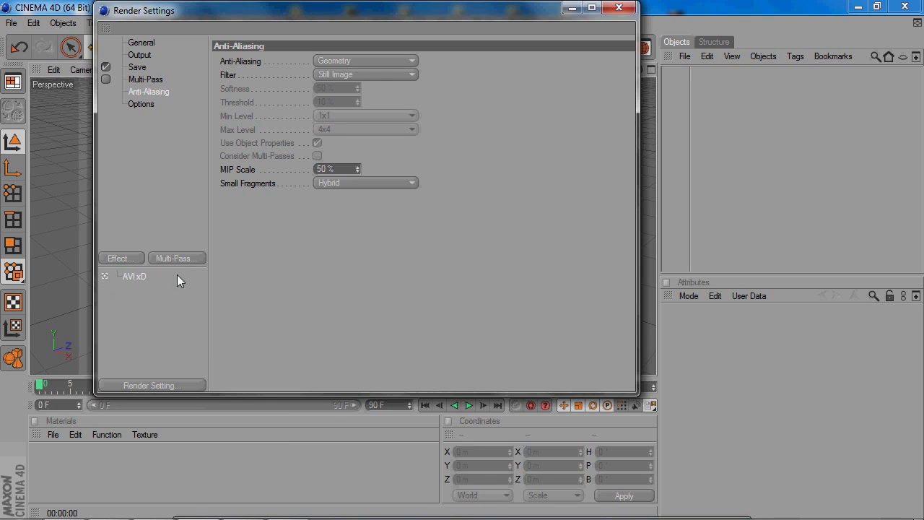
Close Render Settings, test-render in the Picture Viewer, and decline the missing file name warning.
click(618, 10)
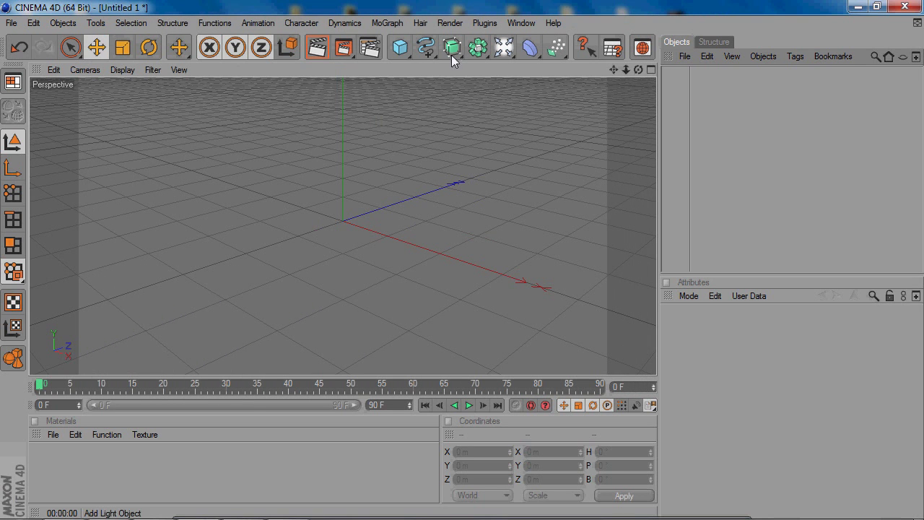
click(340, 48)
click(570, 322)
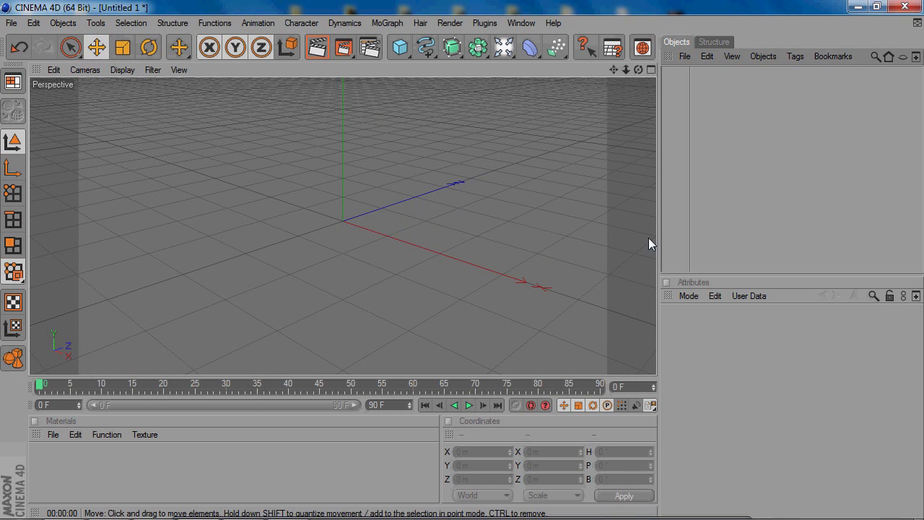